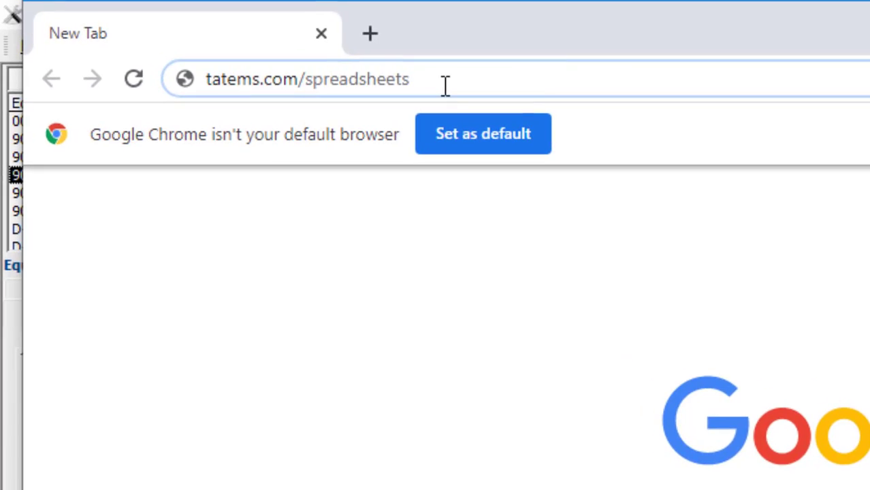
Step: Open tatems.com/spreadsheets and look over the custom spreadsheets page, including its introduction video and download list
{"action": "key", "text": "Return"}
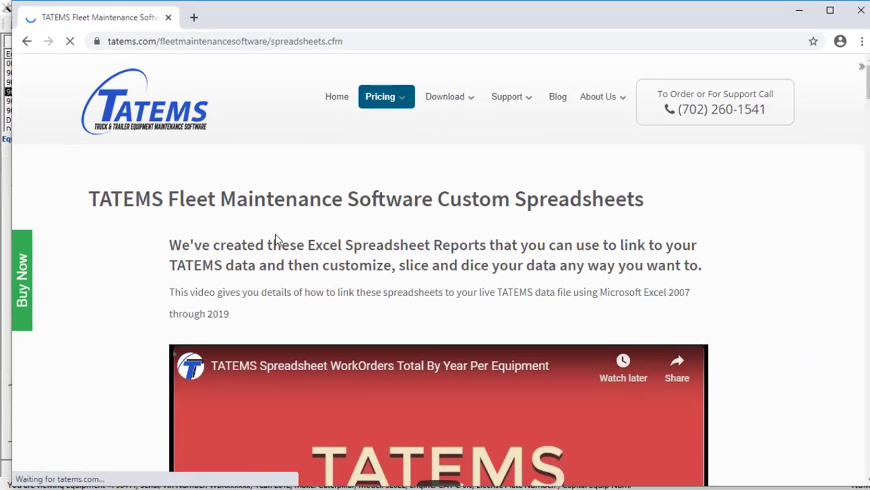
{"action": "scroll", "coordinate": [261, 227], "scroll_direction": "down", "scroll_amount": 1}
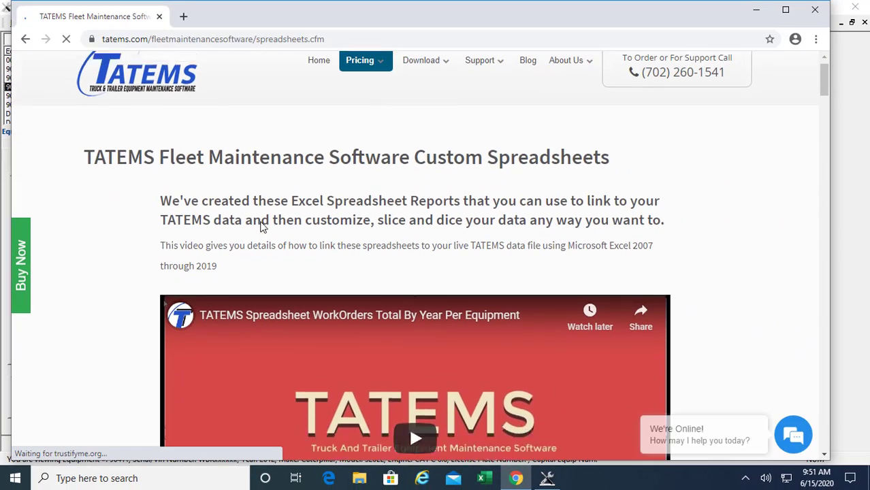
{"action": "scroll", "coordinate": [260, 223], "scroll_direction": "down", "scroll_amount": 15}
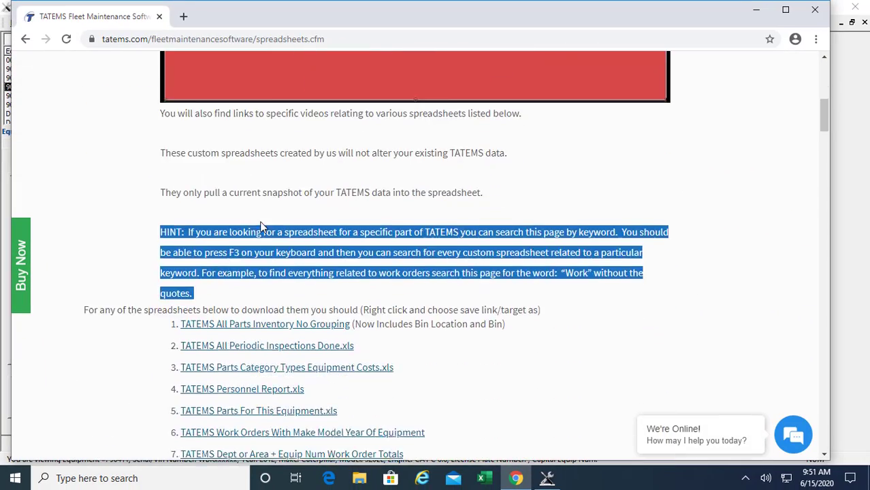
{"action": "scroll", "coordinate": [261, 226], "scroll_direction": "down", "scroll_amount": 4}
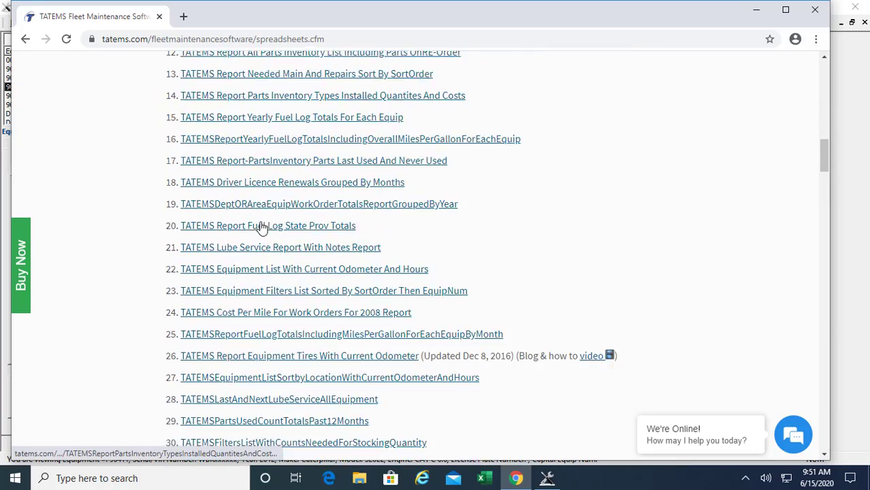
{"action": "scroll", "coordinate": [261, 226], "scroll_direction": "up", "scroll_amount": 9}
{"action": "scroll", "coordinate": [263, 228], "scroll_direction": "up", "scroll_amount": 3}
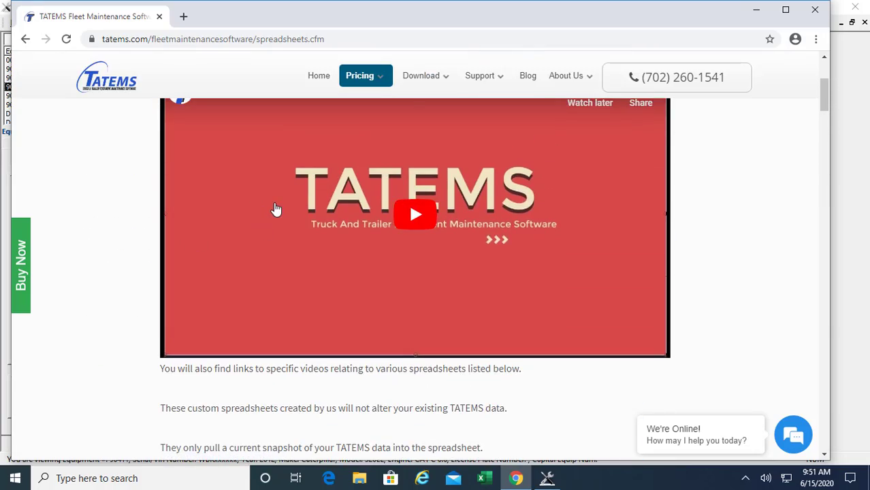
{"action": "scroll", "coordinate": [278, 208], "scroll_direction": "up", "scroll_amount": 1}
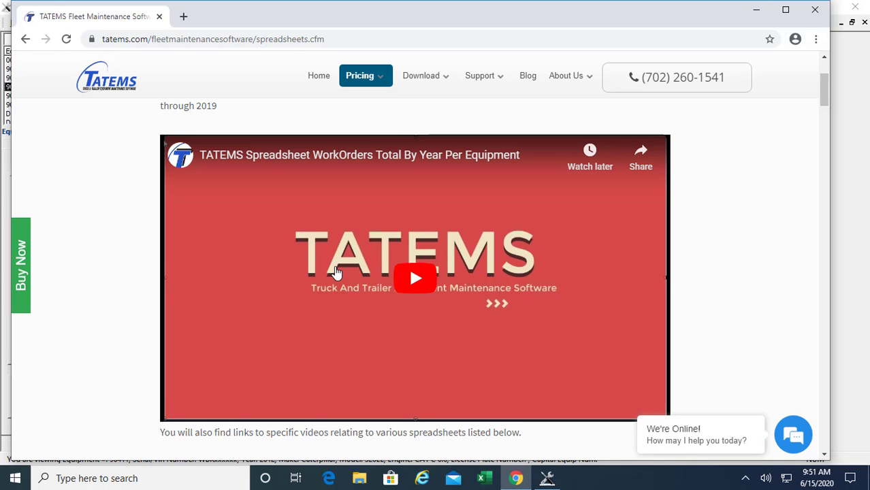
Step: Save spreadsheet 94, TATEMSEquipmentListWithCustomerEquipTypeOdometerAndHoursMeterOutOfServiceYesOrNo.xls, from the page's list to the Desktop
{"action": "scroll", "coordinate": [335, 273], "scroll_direction": "down", "scroll_amount": 2}
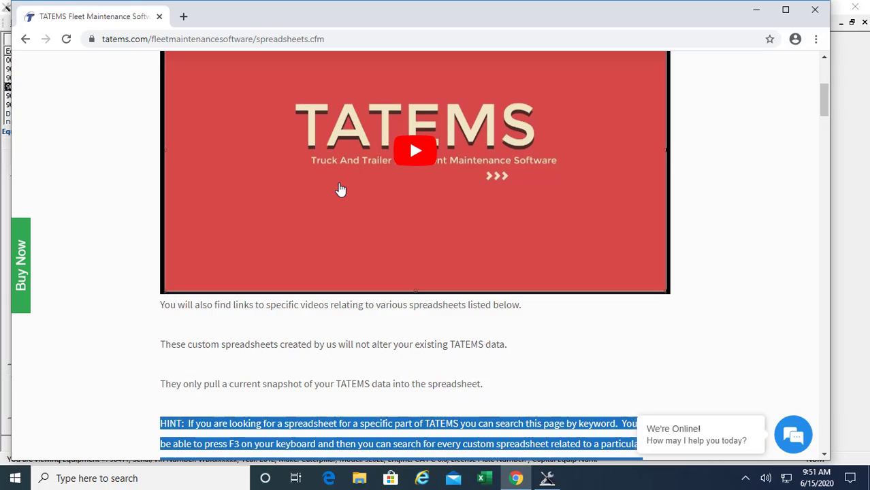
{"action": "scroll", "coordinate": [341, 190], "scroll_direction": "down", "scroll_amount": 10}
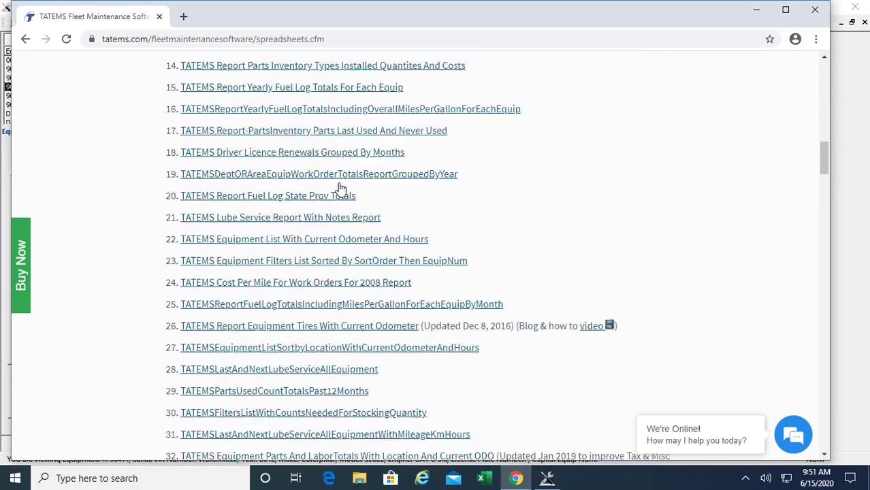
{"action": "scroll", "coordinate": [341, 189], "scroll_direction": "down", "scroll_amount": 12}
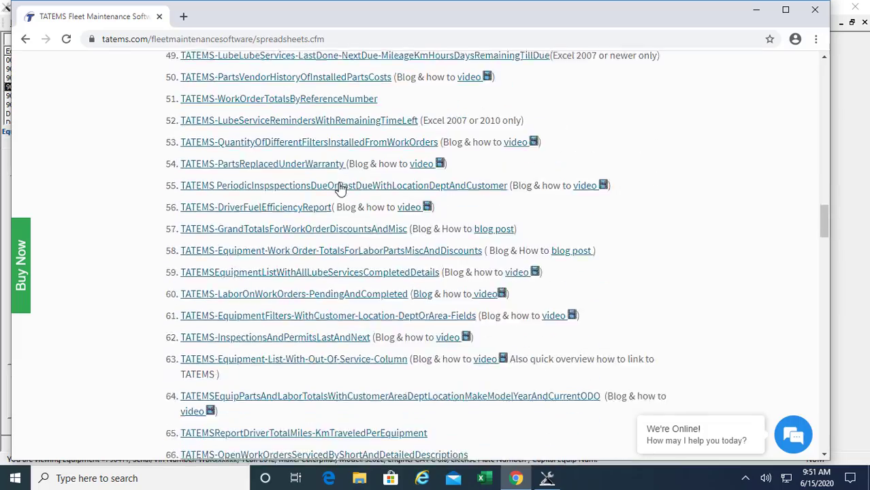
{"action": "scroll", "coordinate": [341, 189], "scroll_direction": "down", "scroll_amount": 10}
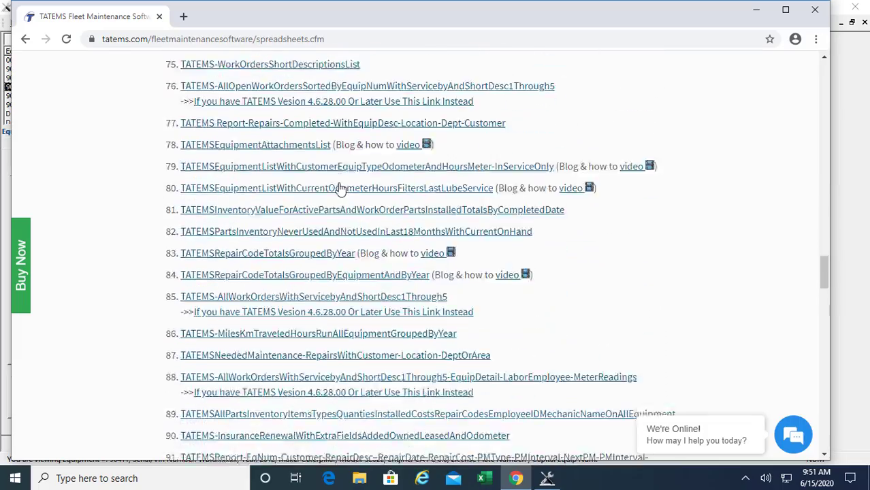
{"action": "scroll", "coordinate": [341, 189], "scroll_direction": "down", "scroll_amount": 6}
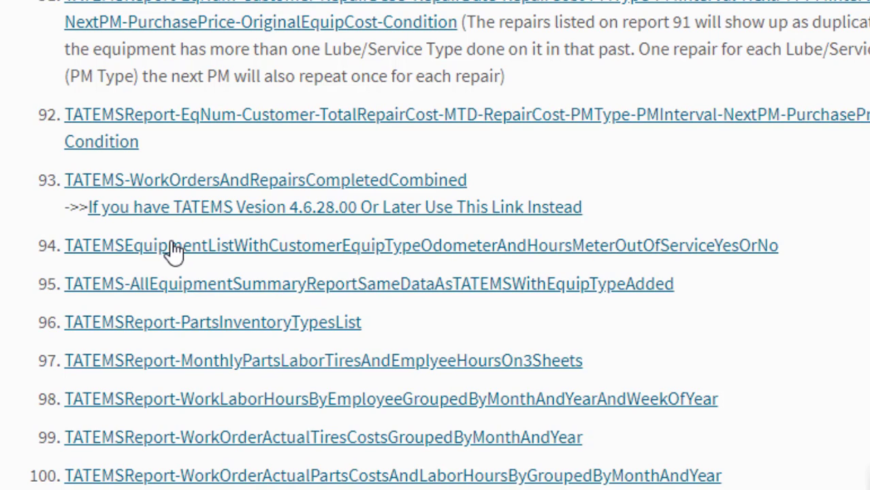
{"action": "right_click", "coordinate": [172, 247]}
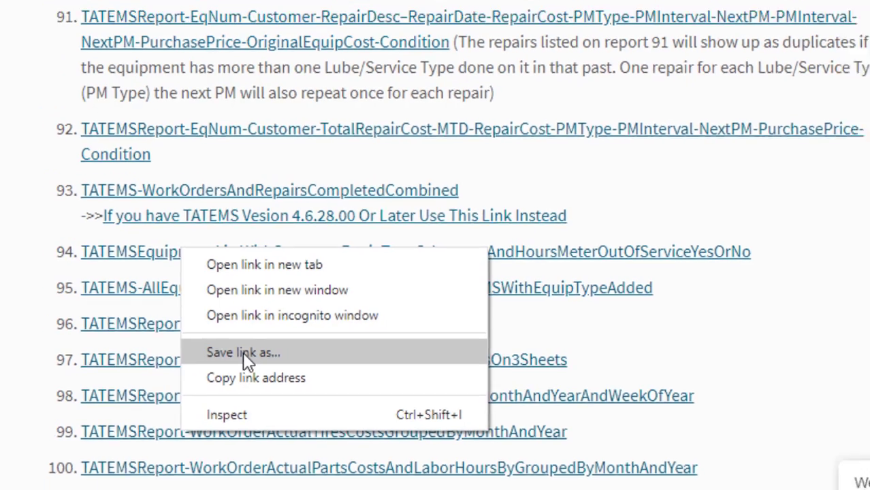
{"action": "left_click", "coordinate": [237, 353]}
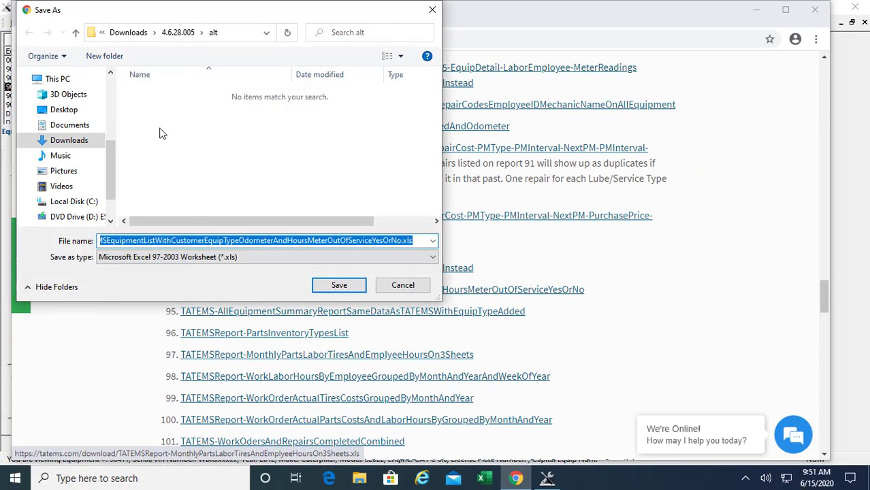
{"action": "left_click", "coordinate": [68, 140]}
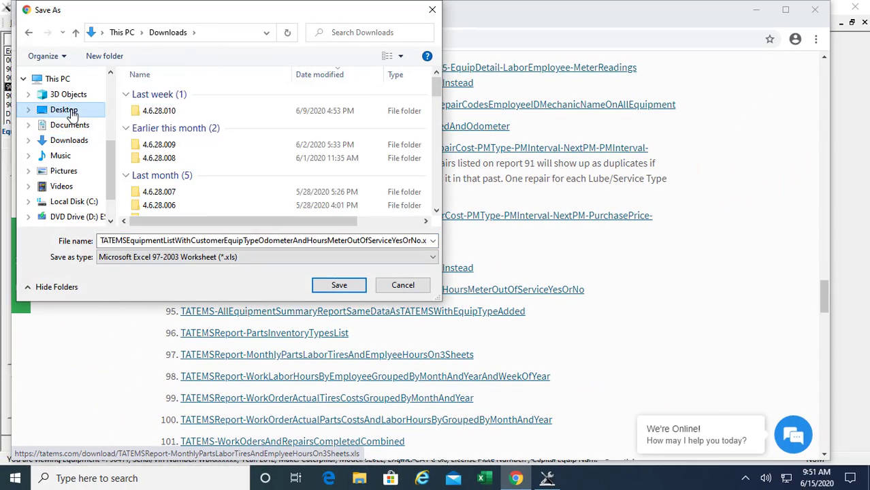
{"action": "left_click", "coordinate": [68, 111]}
{"action": "left_click", "coordinate": [339, 286]}
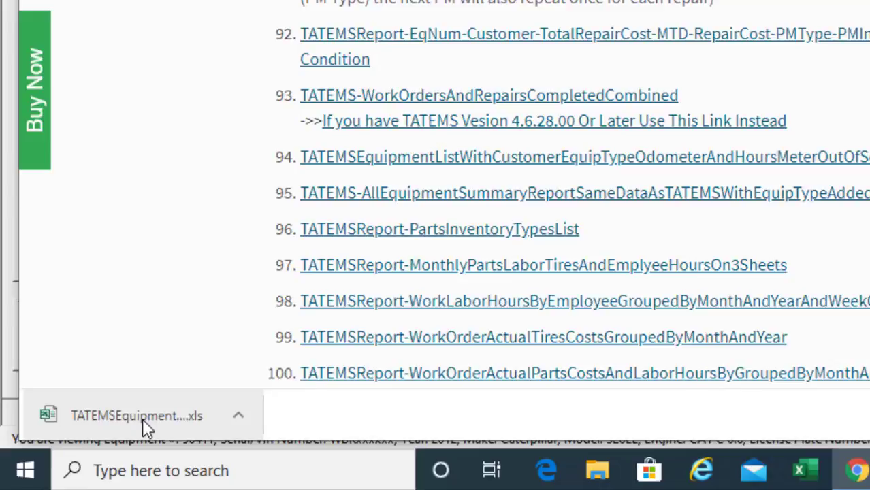
Step: Open the downloaded equipment list spreadsheet in Excel, allow editing and enable its content
{"action": "left_click", "coordinate": [219, 391]}
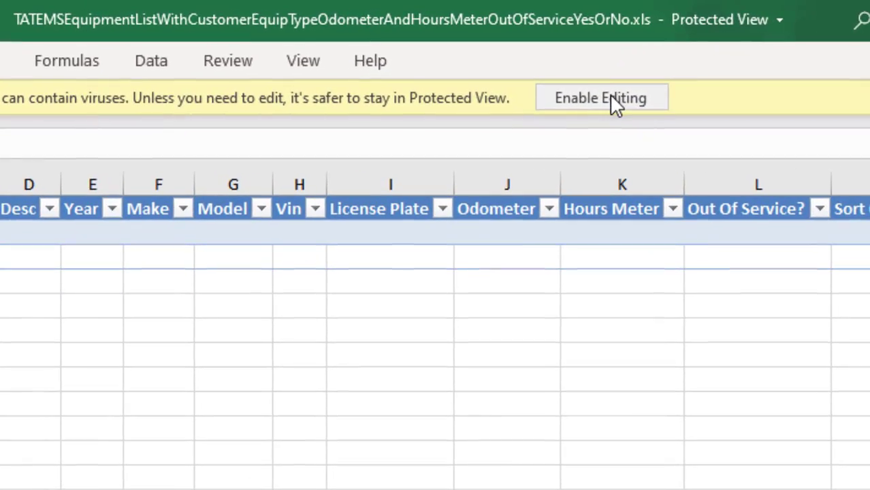
{"action": "left_click", "coordinate": [610, 97]}
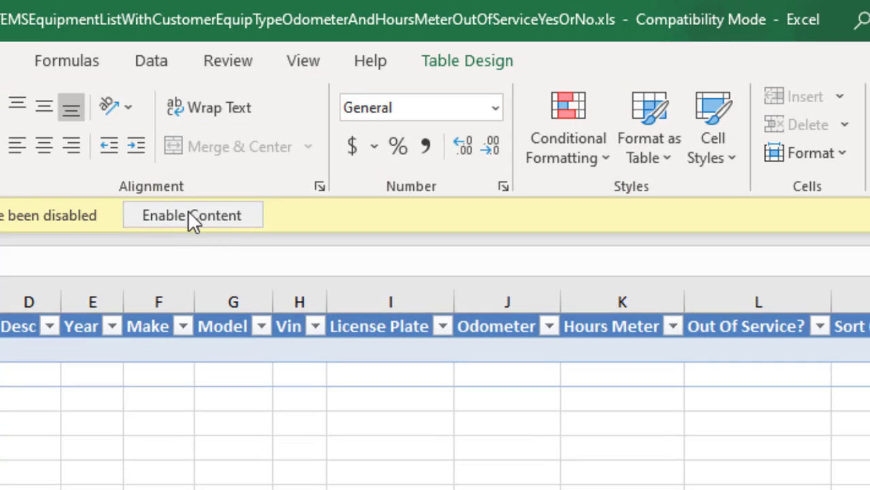
{"action": "left_click", "coordinate": [190, 215]}
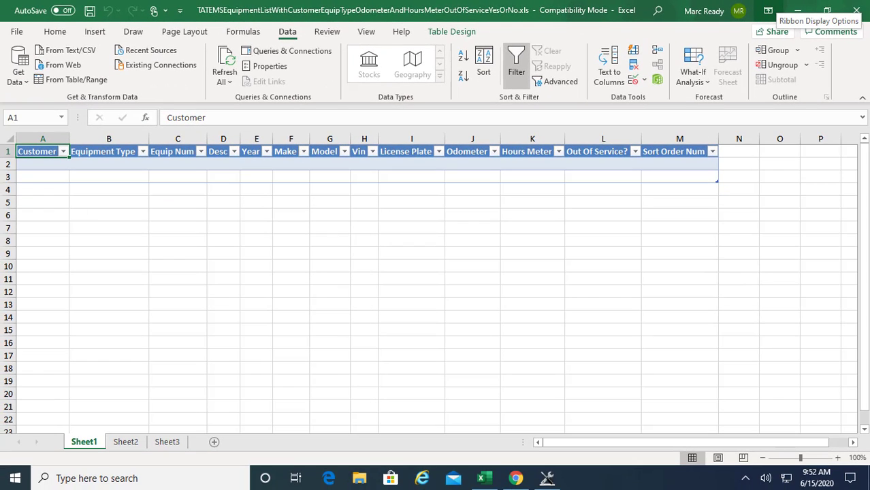
Step: Switch to TATEMS 20/20 and copy the full data file path from its Networking settings, closing them unchanged
{"action": "left_click", "coordinate": [548, 478]}
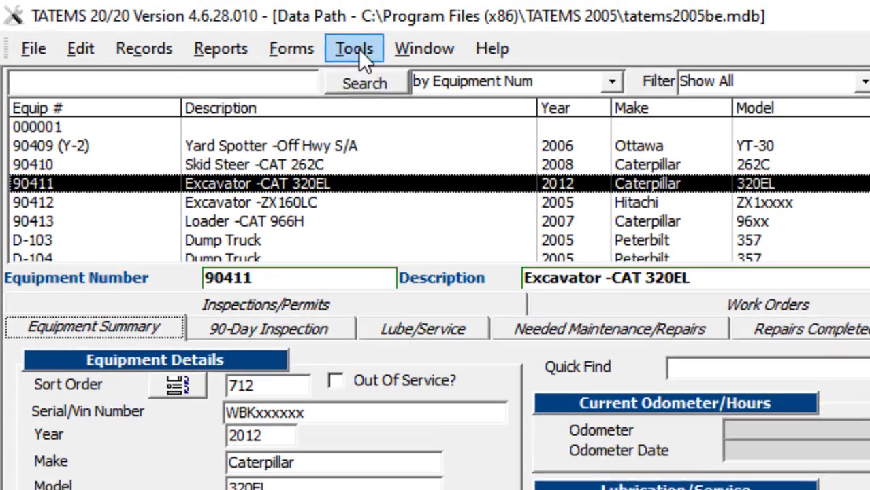
{"action": "left_click", "coordinate": [167, 22]}
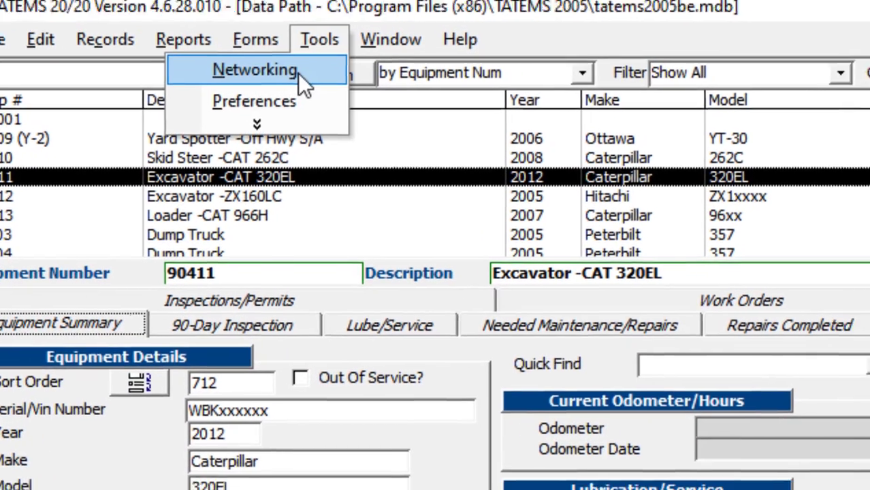
{"action": "left_click", "coordinate": [340, 84]}
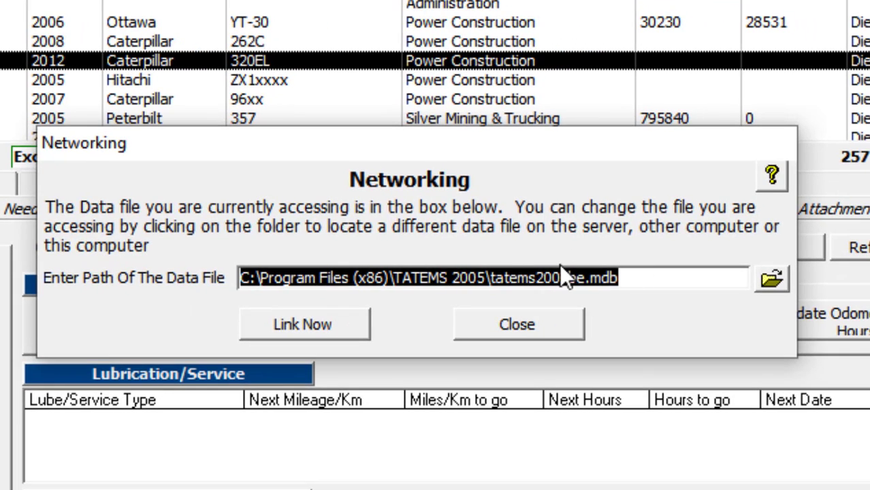
{"action": "left_click", "coordinate": [487, 280]}
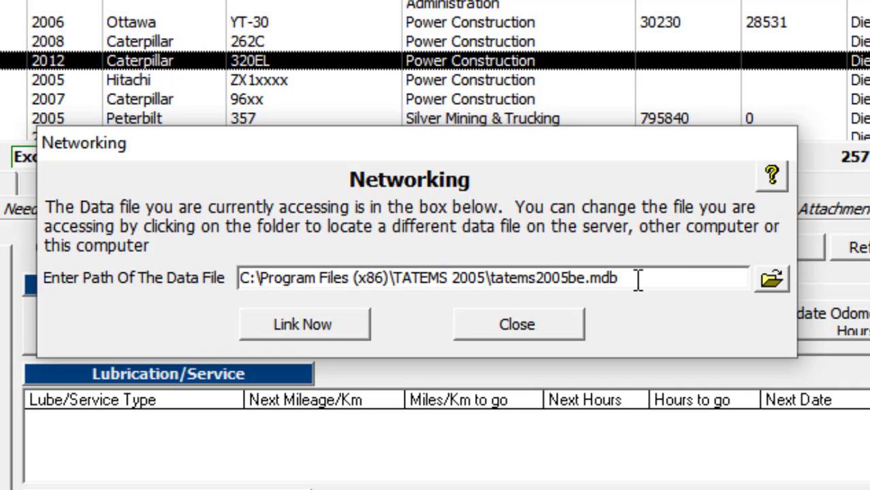
{"action": "left_click_drag", "start_coordinate": [643, 279], "coordinate": [235, 278]}
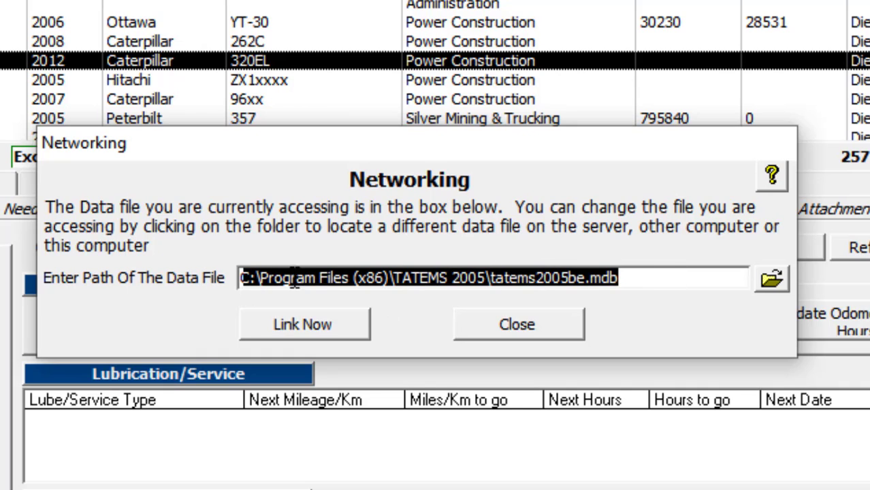
{"action": "right_click", "coordinate": [373, 274]}
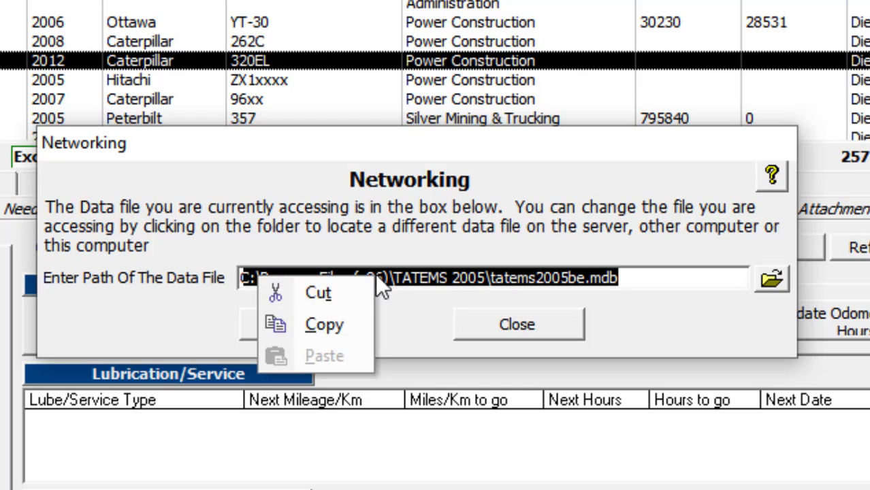
{"action": "left_click", "coordinate": [361, 314]}
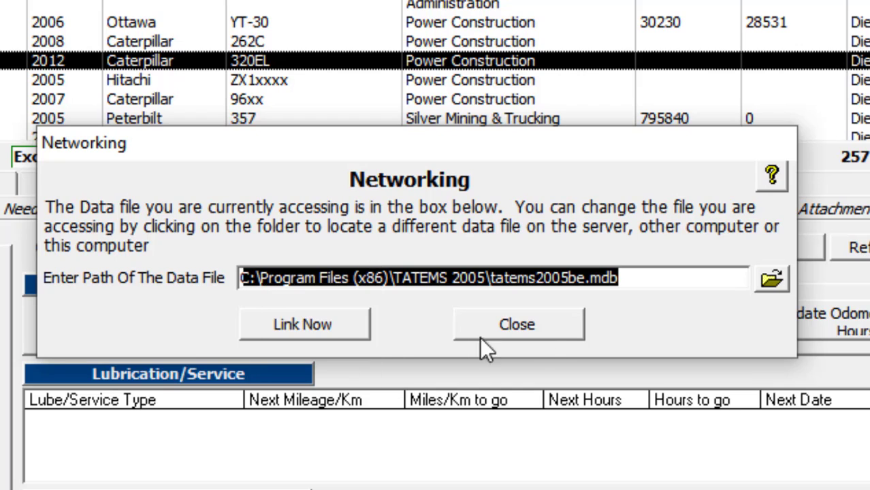
{"action": "left_click", "coordinate": [525, 323]}
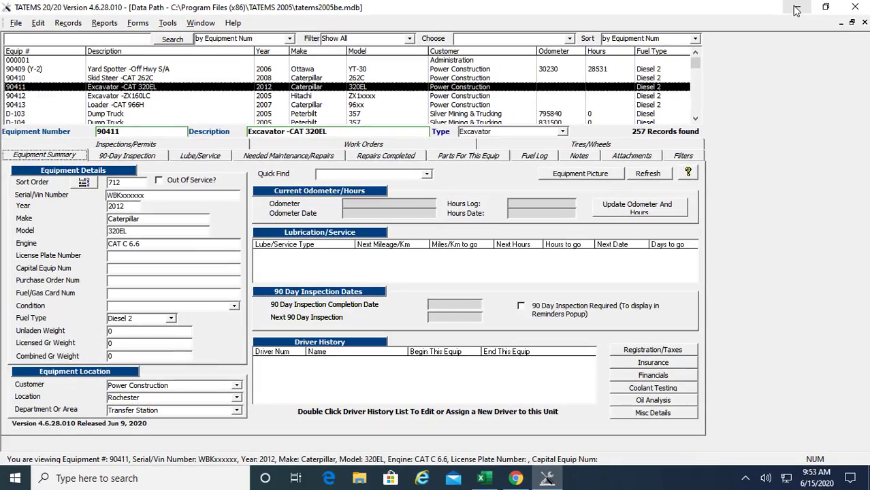
Step: Switch back to Excel and show the definition properties of the workbook's tatems2005be connection
{"action": "left_click", "coordinate": [796, 10]}
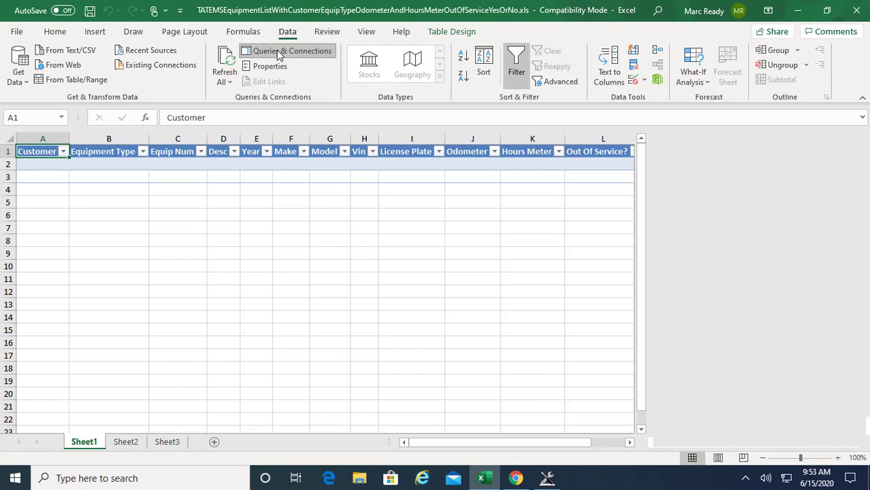
{"action": "left_click", "coordinate": [280, 56]}
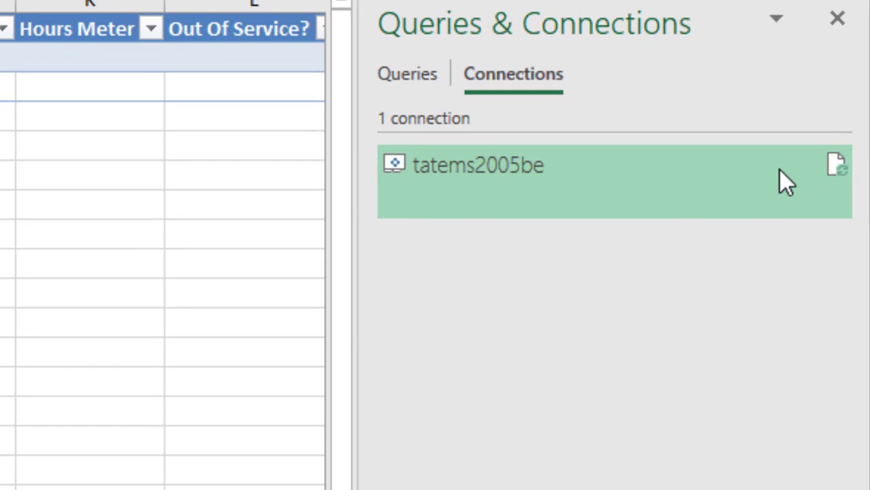
{"action": "right_click", "coordinate": [786, 181]}
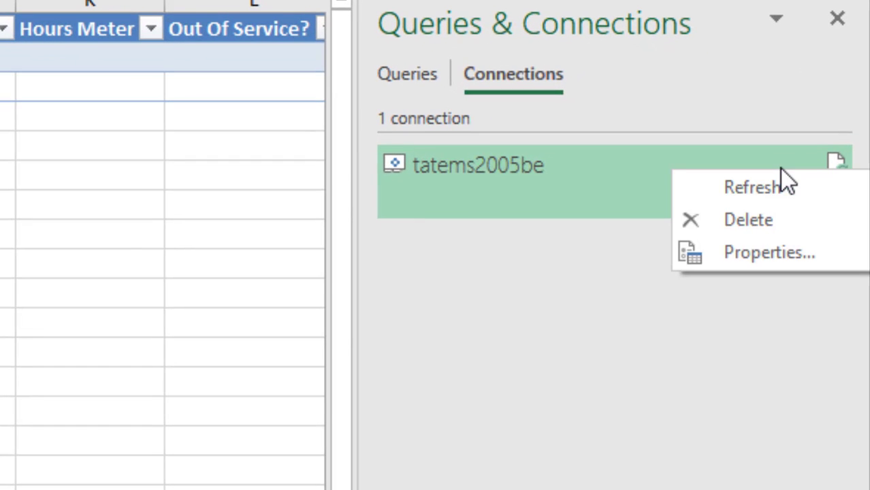
{"action": "left_click", "coordinate": [748, 257]}
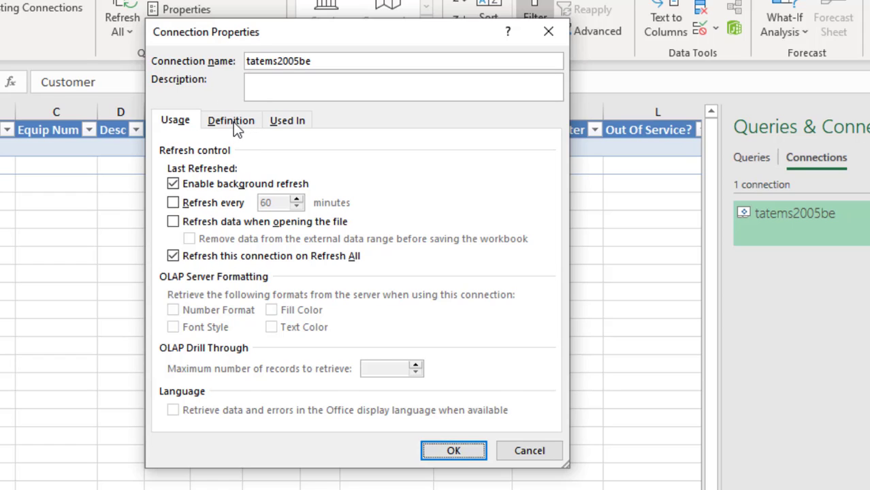
{"action": "left_click", "coordinate": [235, 130]}
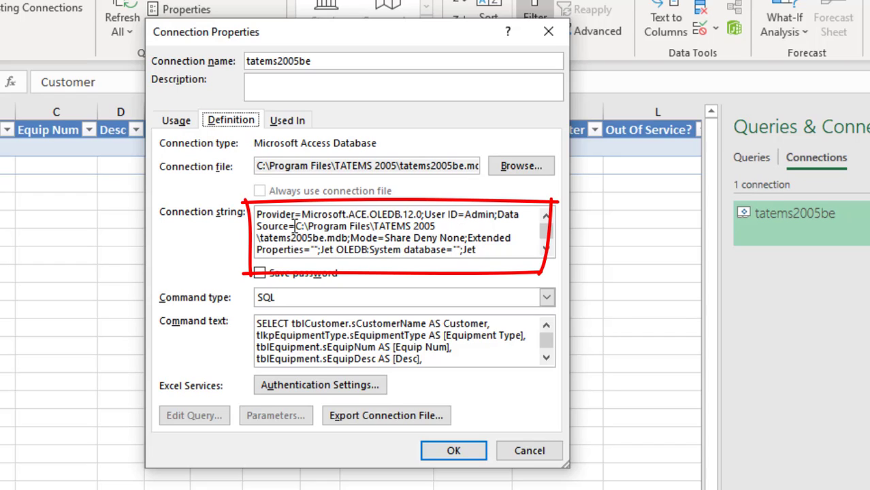
Step: Replace the data source path in the connection string with the copied C:\Program Files (x86)\TATEMS 2005\tatems2005be.mdb and apply the connection change
{"action": "mouse_move", "coordinate": [295, 227]}
{"action": "left_mouse_down"}
{"action": "mouse_move", "coordinate": [421, 228]}
{"action": "mouse_move", "coordinate": [308, 241]}
{"action": "mouse_move", "coordinate": [319, 242]}
{"action": "left_mouse_up"}
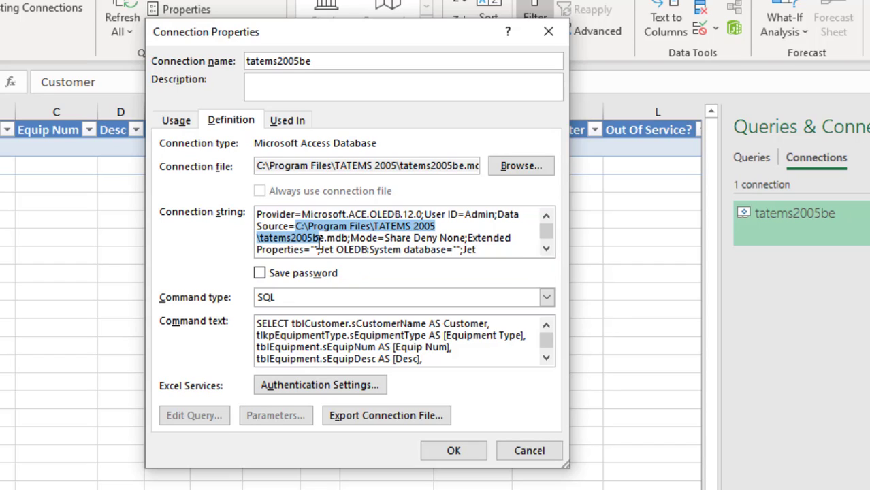
{"action": "left_click", "coordinate": [297, 226]}
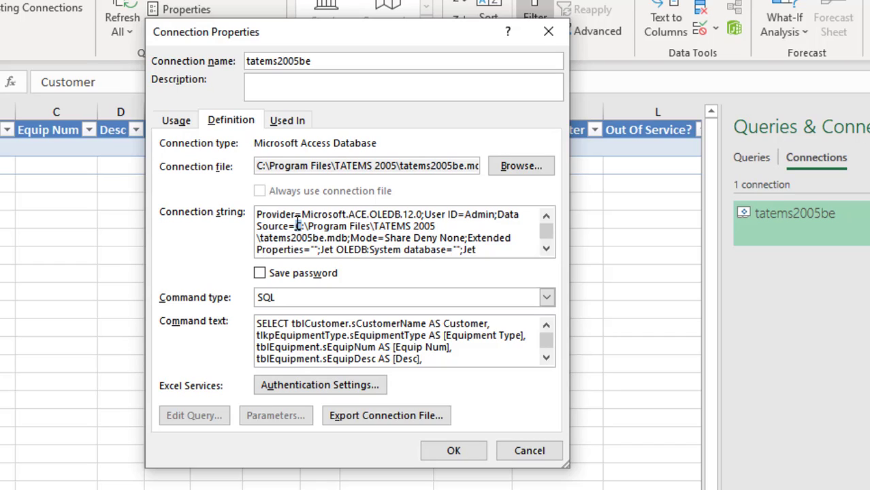
{"action": "left_click_drag", "start_coordinate": [307, 226], "coordinate": [335, 238]}
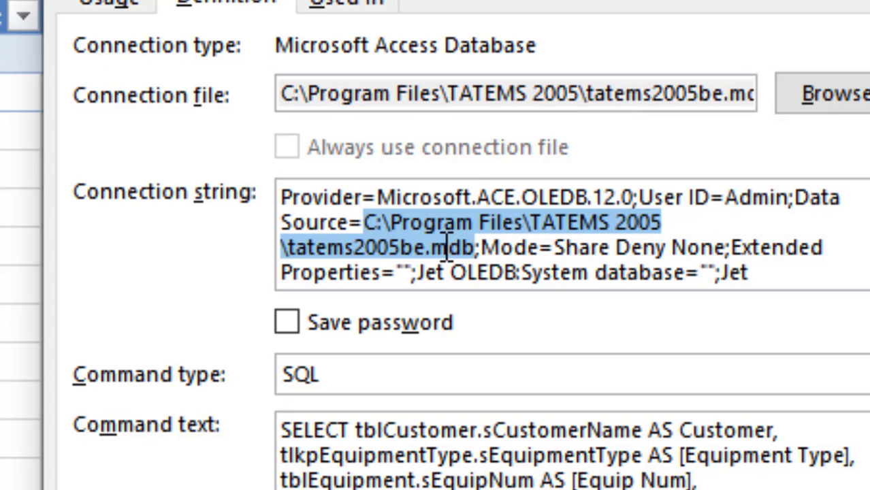
{"action": "right_click", "coordinate": [424, 219]}
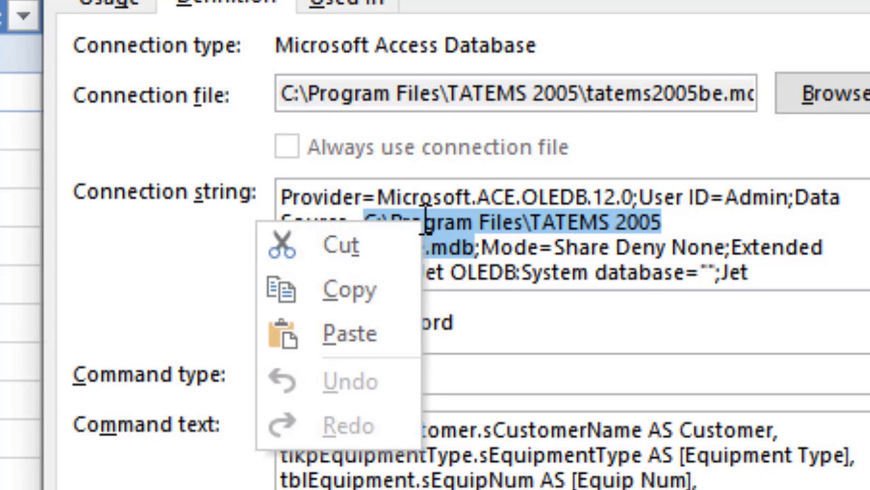
{"action": "left_click", "coordinate": [408, 333]}
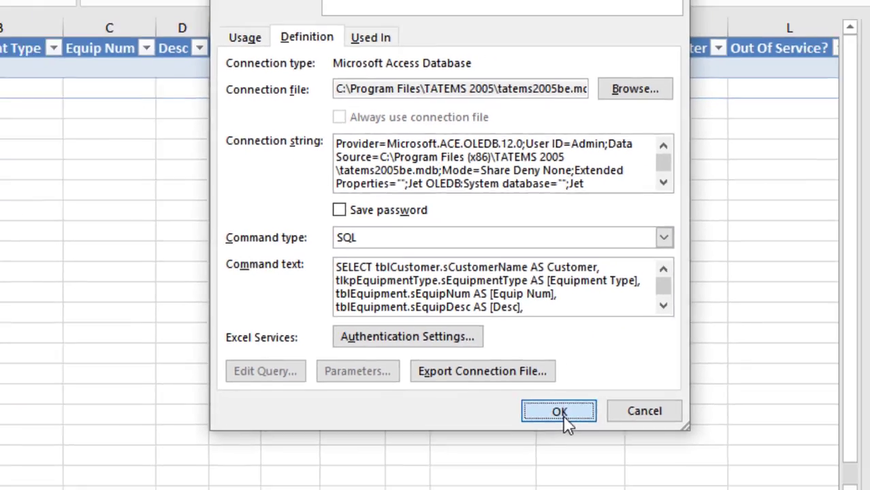
{"action": "left_click", "coordinate": [561, 413]}
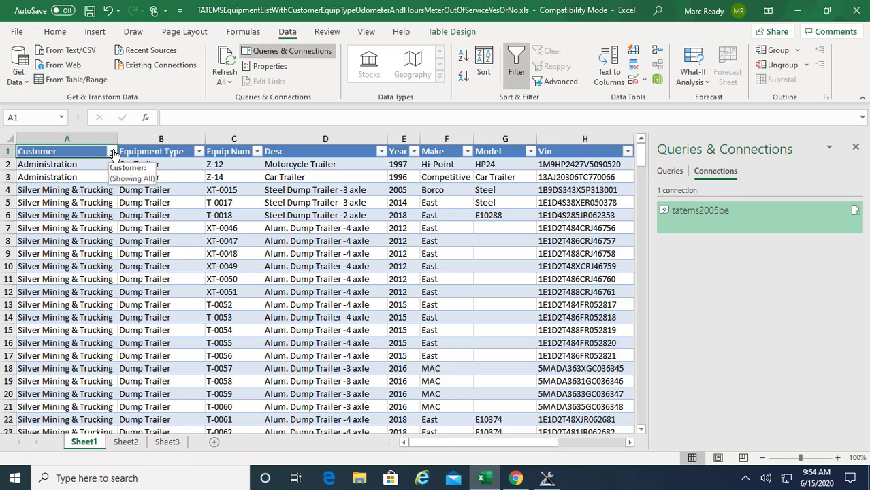
Step: Filter the equipment table's Equipment Type column to show only Excavator
{"action": "left_click", "coordinate": [198, 151]}
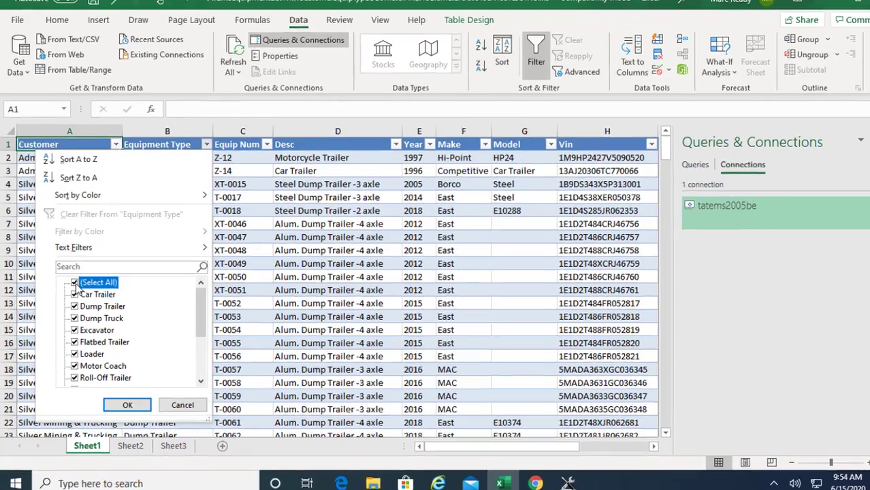
{"action": "left_click", "coordinate": [72, 284]}
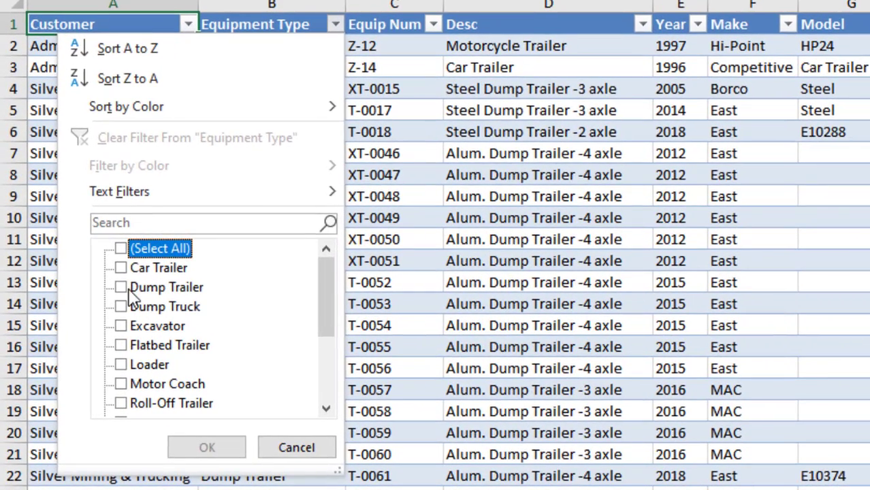
{"action": "left_click", "coordinate": [121, 326]}
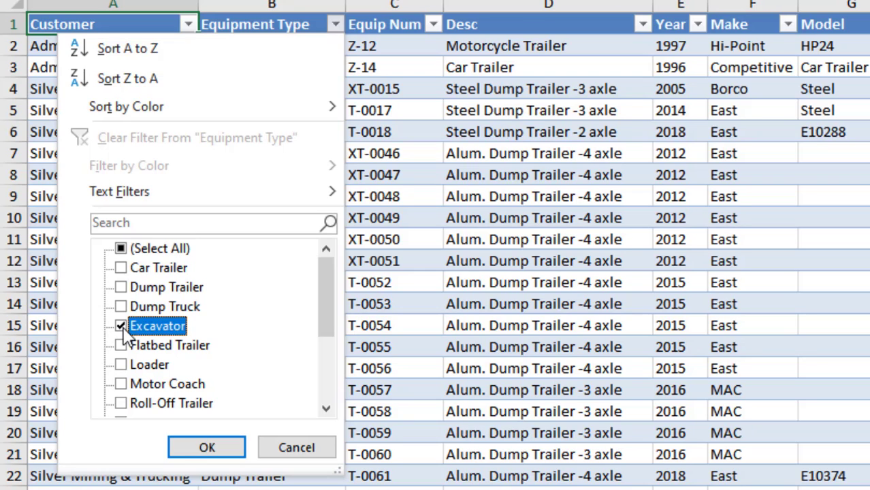
{"action": "left_click", "coordinate": [211, 455]}
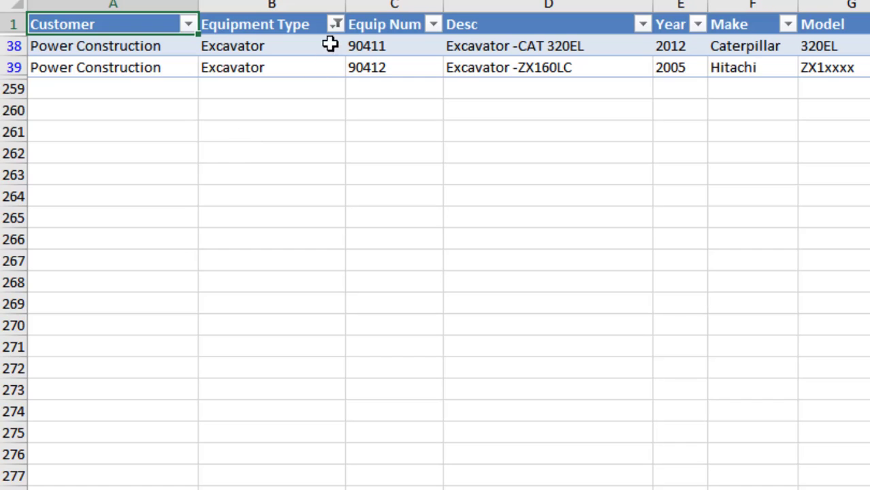
Step: Add Flatbed Trailer and Loader to the Equipment Type filter choices, then select all types instead and apply
{"action": "left_click", "coordinate": [336, 26]}
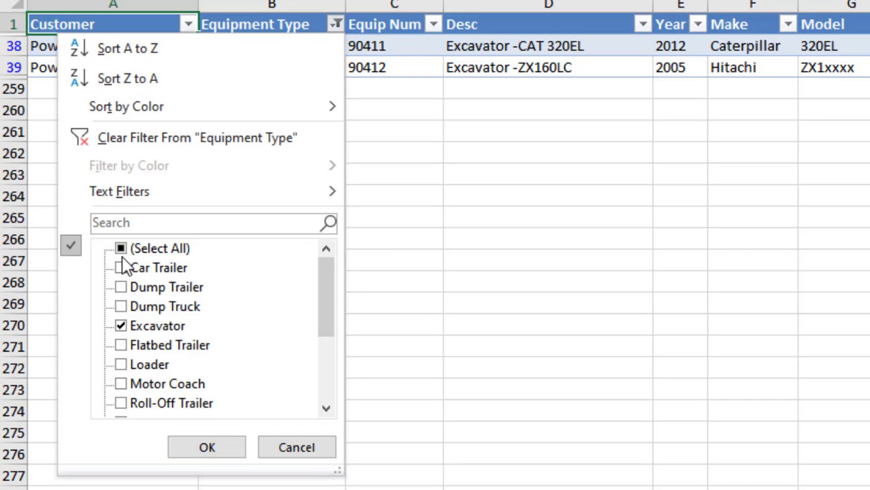
{"action": "left_click", "coordinate": [121, 346]}
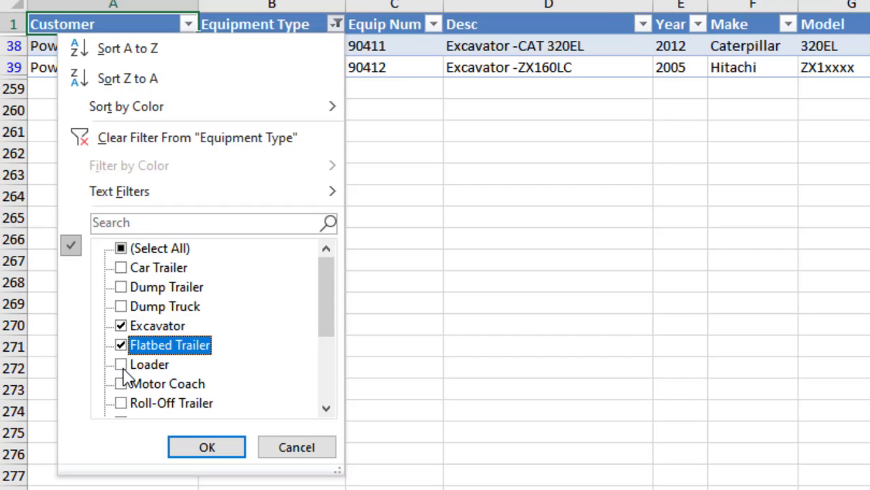
{"action": "left_click", "coordinate": [121, 365]}
{"action": "left_click", "coordinate": [120, 249]}
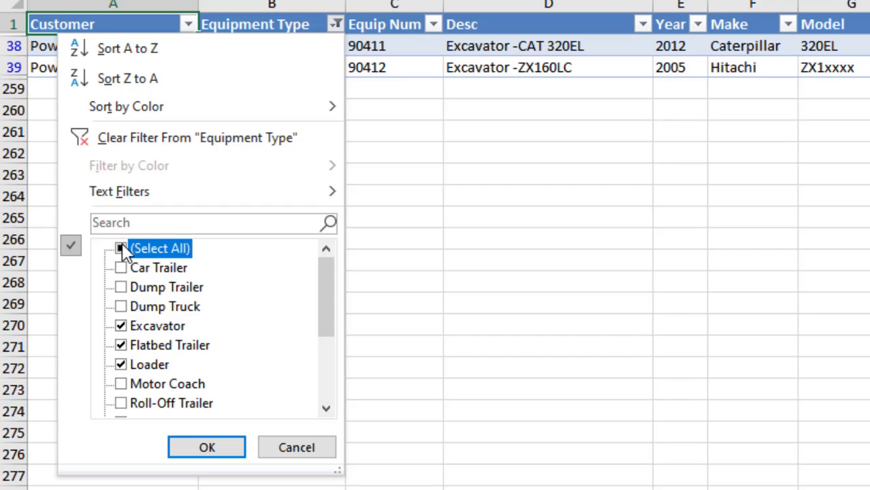
{"action": "left_click", "coordinate": [212, 448]}
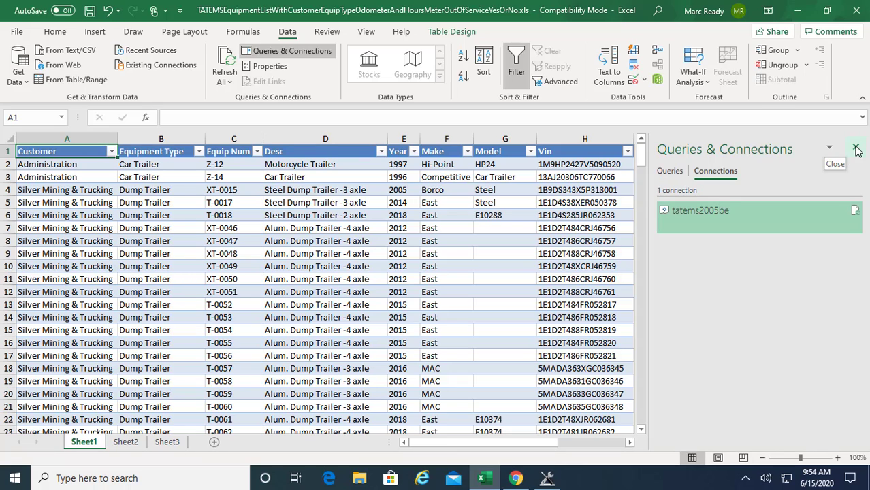
Step: Close the Queries & Connections pane and look through the linked equipment rows
{"action": "left_click", "coordinate": [857, 150]}
{"action": "mouse_move", "coordinate": [579, 444]}
{"action": "left_mouse_down"}
{"action": "mouse_move", "coordinate": [610, 444]}
{"action": "mouse_move", "coordinate": [593, 444]}
{"action": "left_mouse_up"}
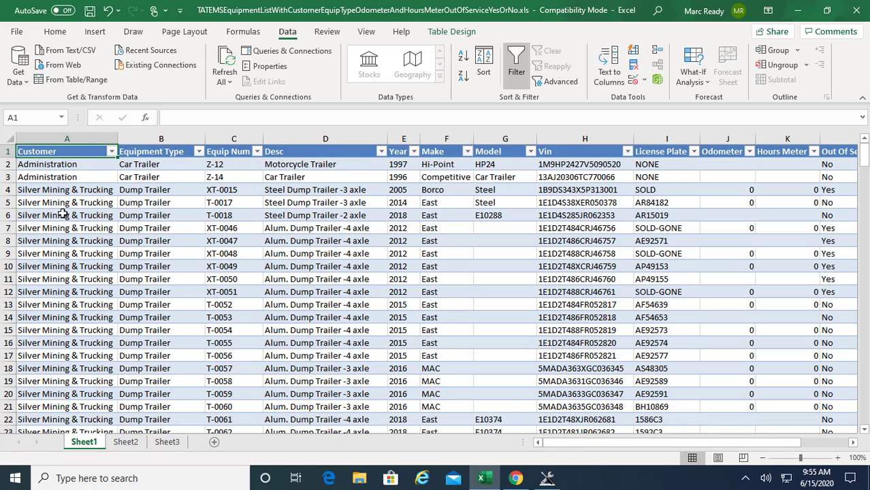
{"action": "scroll", "coordinate": [62, 265], "scroll_direction": "down", "scroll_amount": 4}
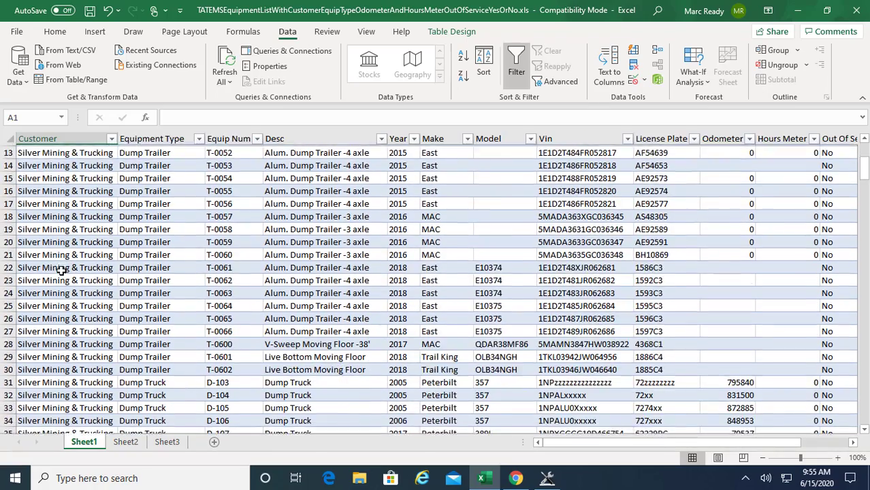
{"action": "scroll", "coordinate": [62, 265], "scroll_direction": "up", "scroll_amount": 4}
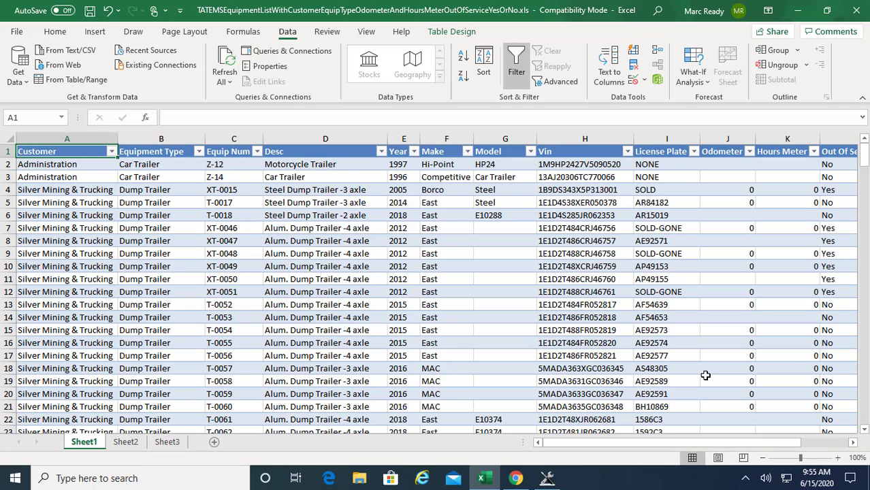
Step: Sort the equipment table by Sort Order Num from smallest to largest and review the reordered columns
{"action": "left_click_drag", "start_coordinate": [748, 444], "coordinate": [797, 443]}
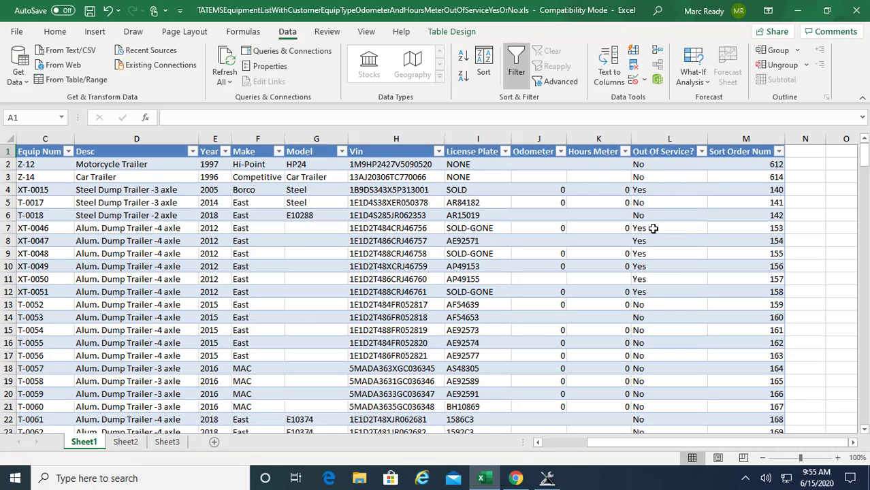
{"action": "left_click", "coordinate": [780, 152]}
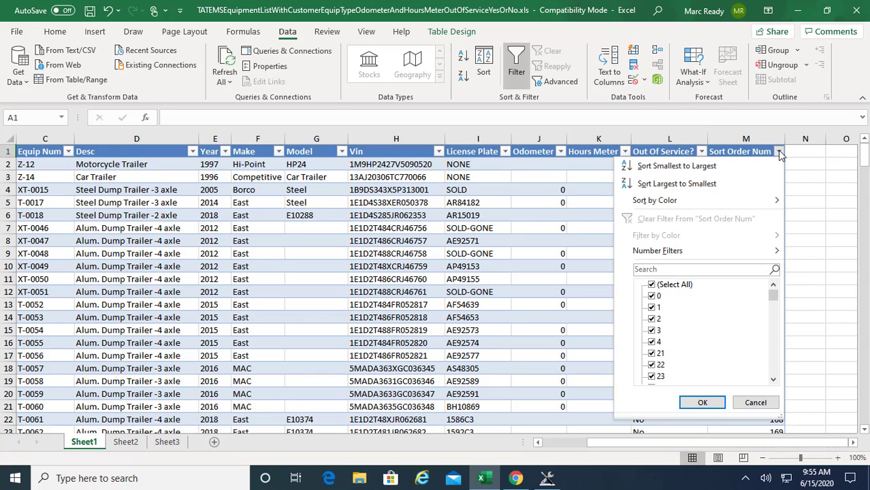
{"action": "left_click", "coordinate": [670, 167]}
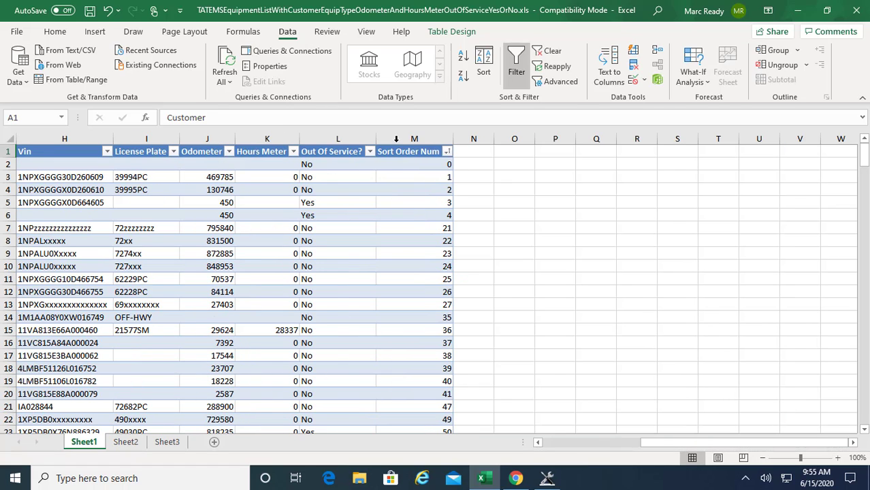
{"action": "mouse_move", "coordinate": [643, 443]}
{"action": "left_mouse_down"}
{"action": "mouse_move", "coordinate": [584, 436]}
{"action": "mouse_move", "coordinate": [651, 439]}
{"action": "mouse_move", "coordinate": [637, 439]}
{"action": "left_mouse_up"}
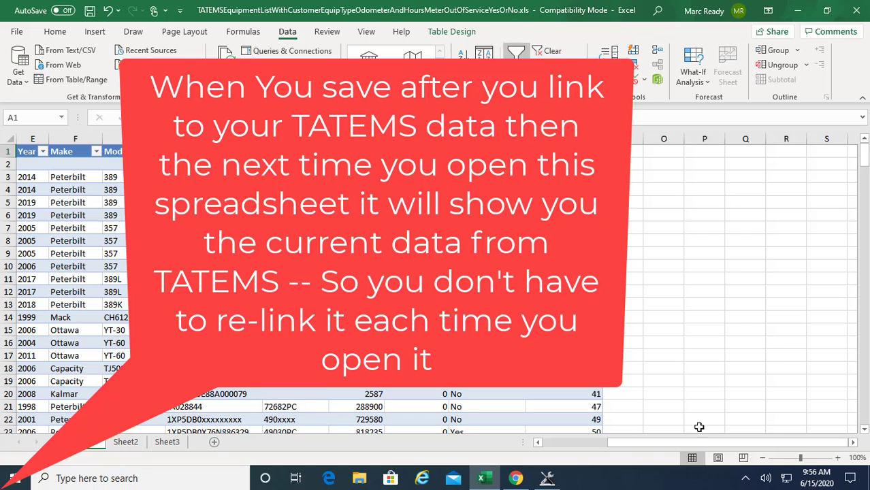
{"action": "left_click_drag", "start_coordinate": [622, 443], "coordinate": [578, 443]}
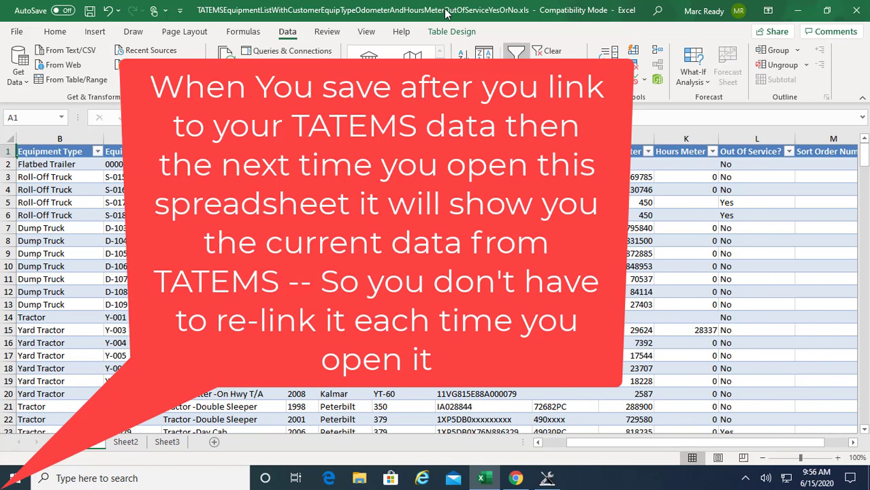